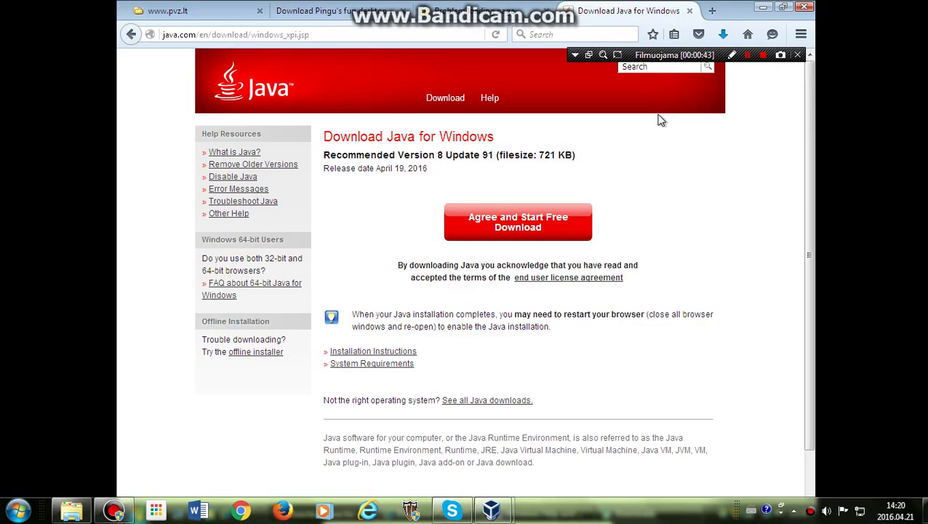
# Step: Take the vista virtual machine out of full-screen view and bring up the guest's Downloads folder window
pyautogui.click(584, 515)
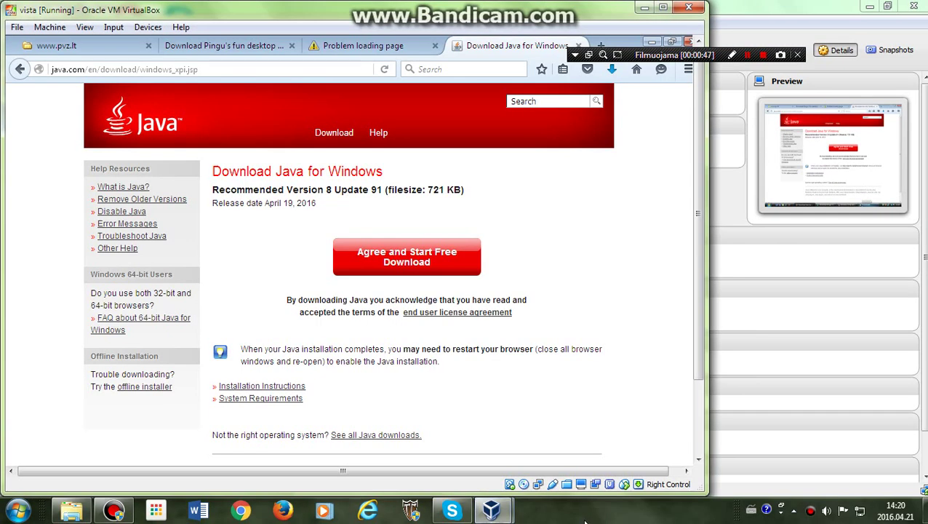
pyautogui.doubleClick(650, 8)
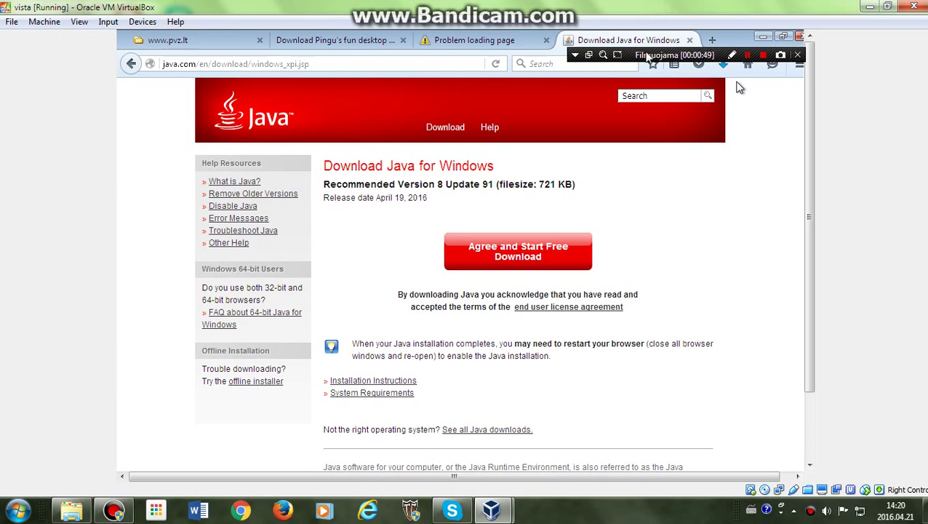
pyautogui.scroll(-1, 653, 283)
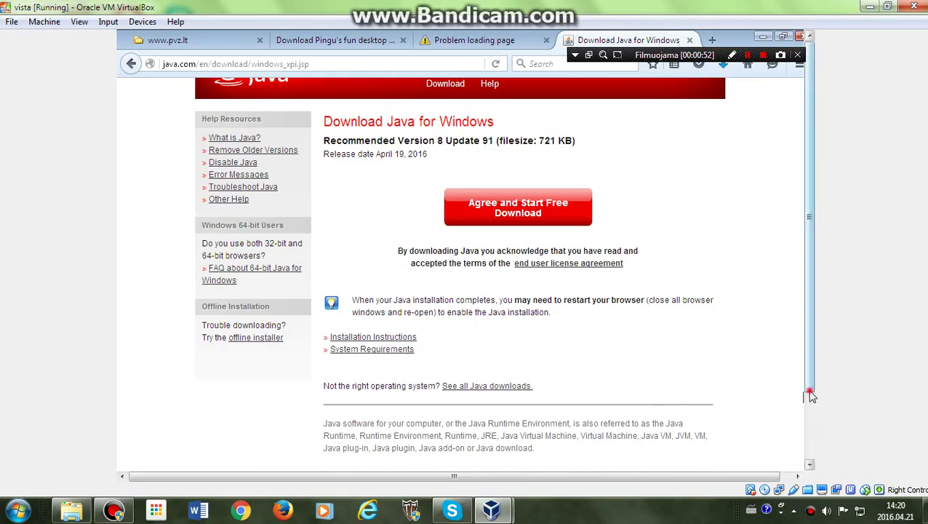
pyautogui.moveTo(808, 390); pyautogui.dragTo(809, 468)
pyautogui.click(618, 455)
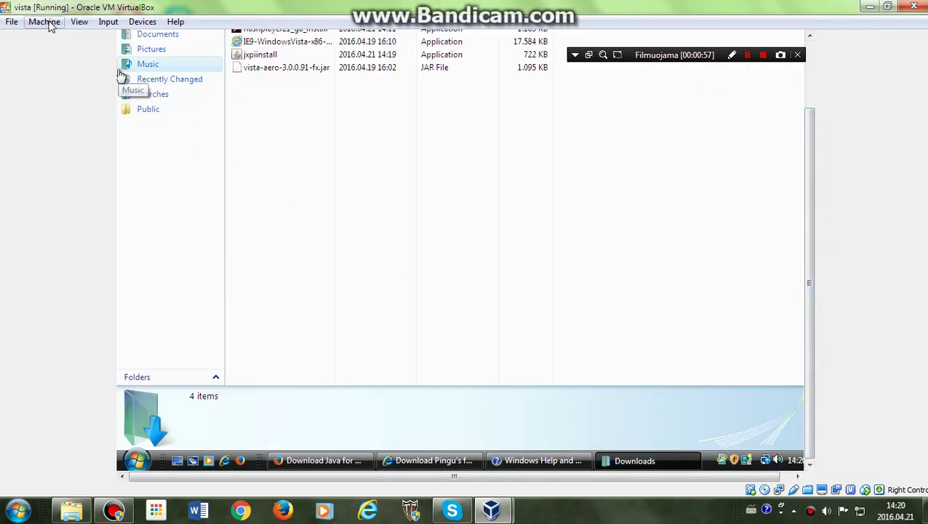
# Step: Switch the vista virtual machine back to full-screen mode
pyautogui.click(81, 22)
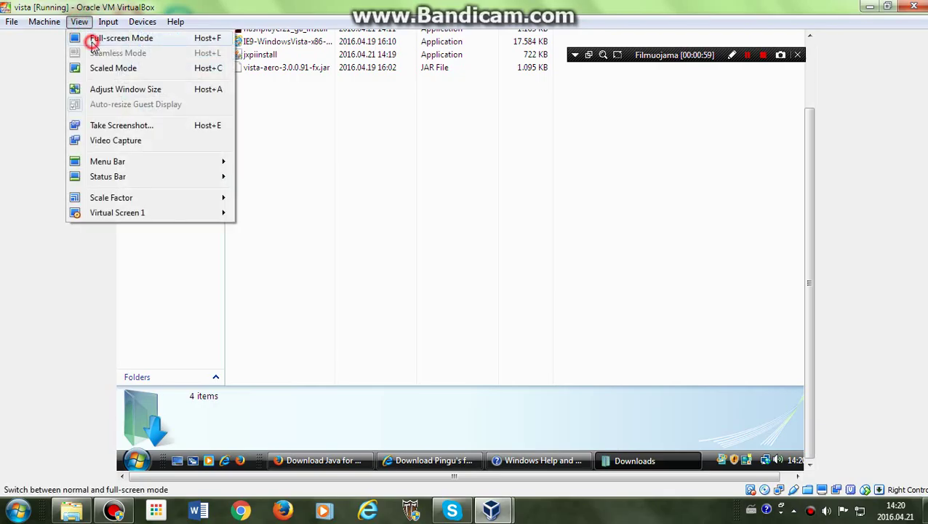
pyautogui.click(93, 37)
pyautogui.click(440, 306)
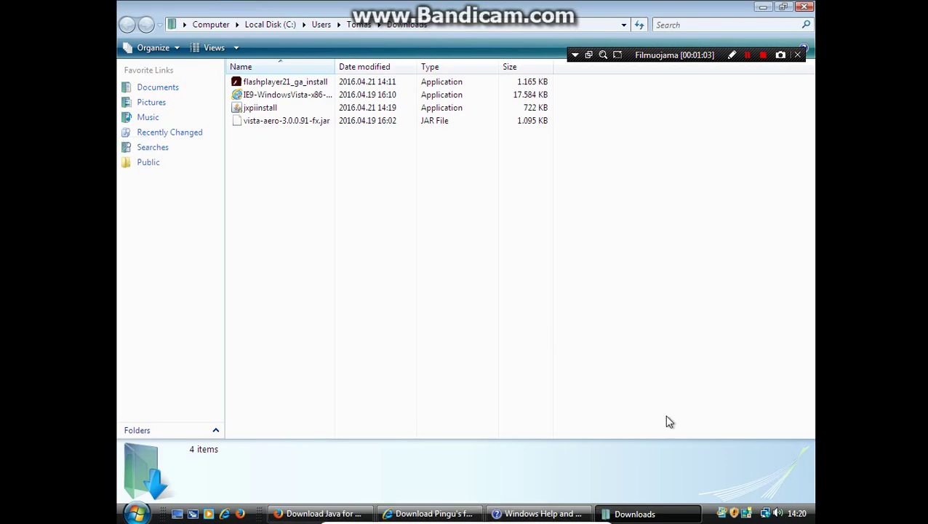
# Step: Run jxpiinstall from the Downloads folder, allow it through User Account Control and start the Java installation
pyautogui.click(261, 111)
pyautogui.doubleClick(260, 109)
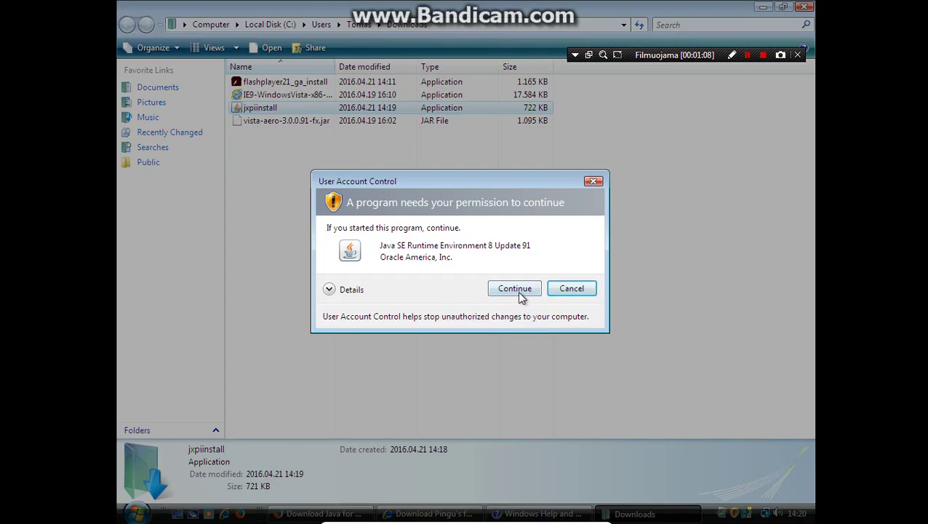
pyautogui.click(517, 290)
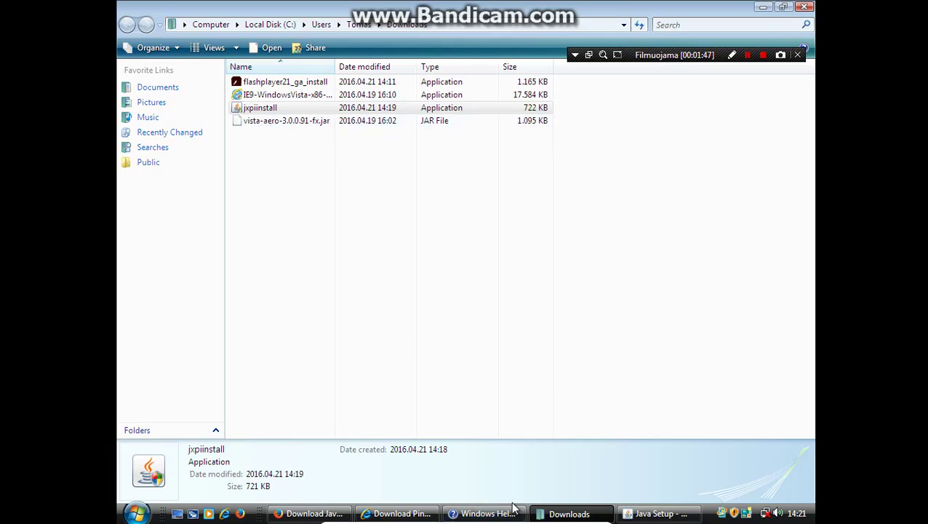
pyautogui.click(650, 509)
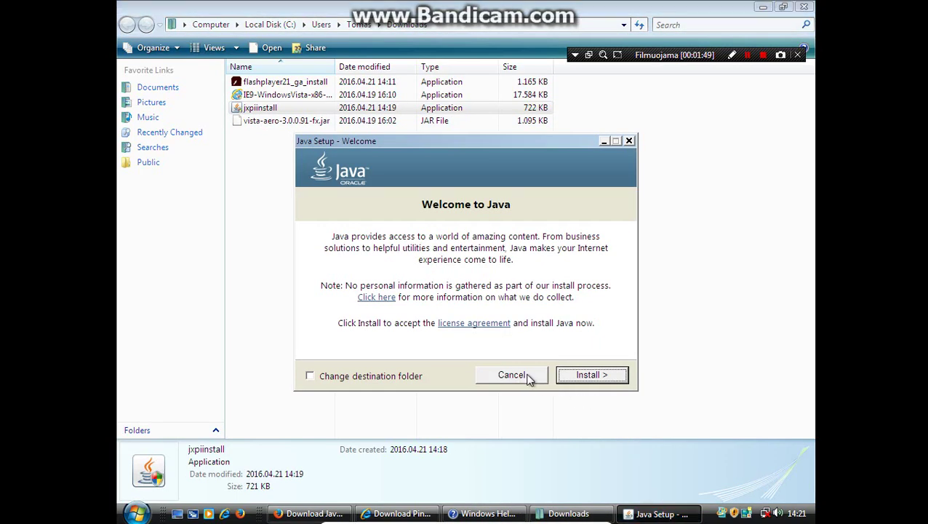
pyautogui.click(582, 377)
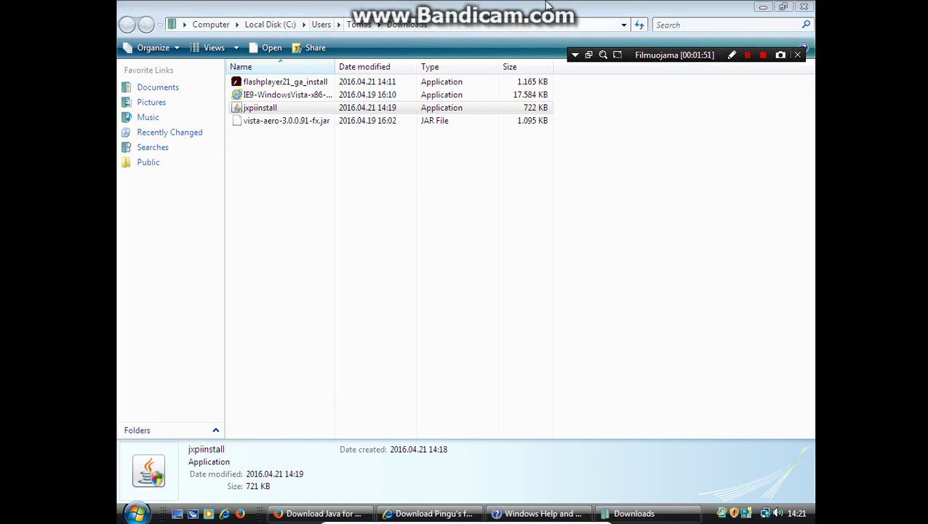
# Step: Minimize the Downloads folder and the Java download page to clear the desktop
pyautogui.click(762, 7)
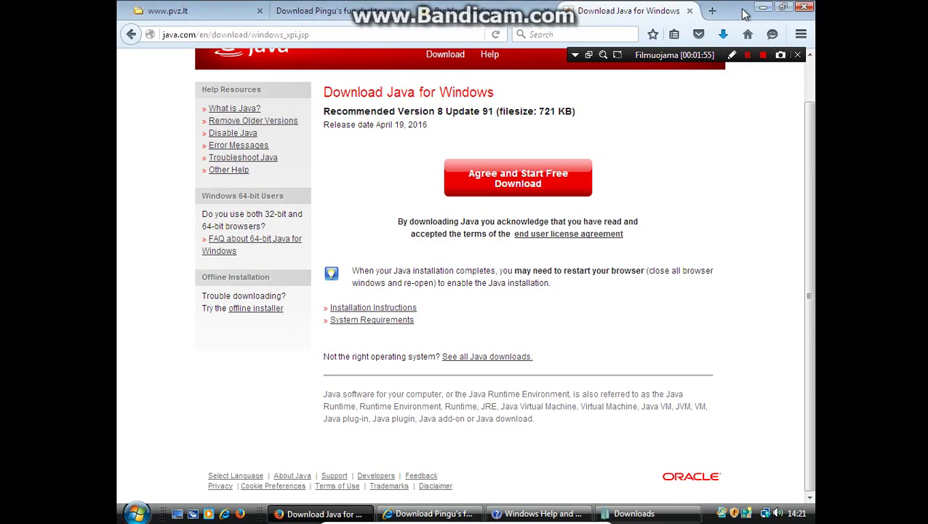
pyautogui.click(761, 7)
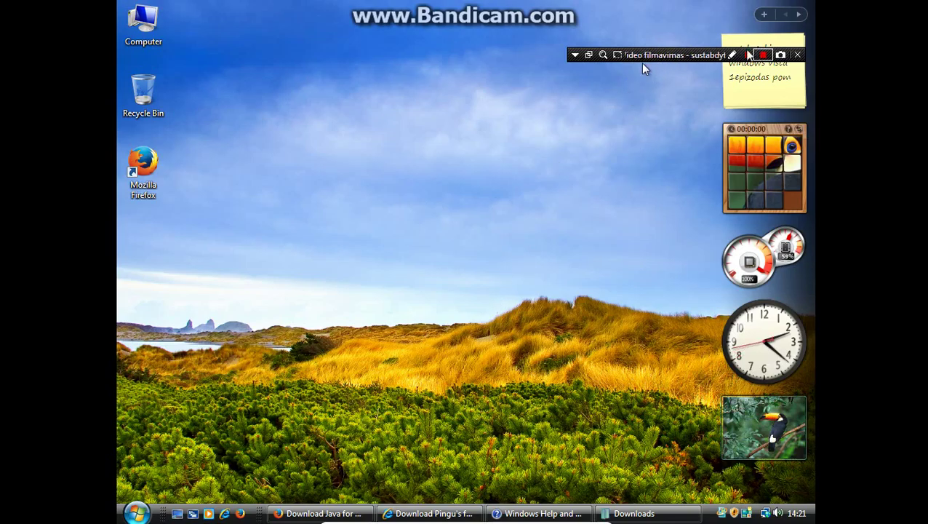
pyautogui.moveTo(704, 65); pyautogui.dragTo(650, 18)
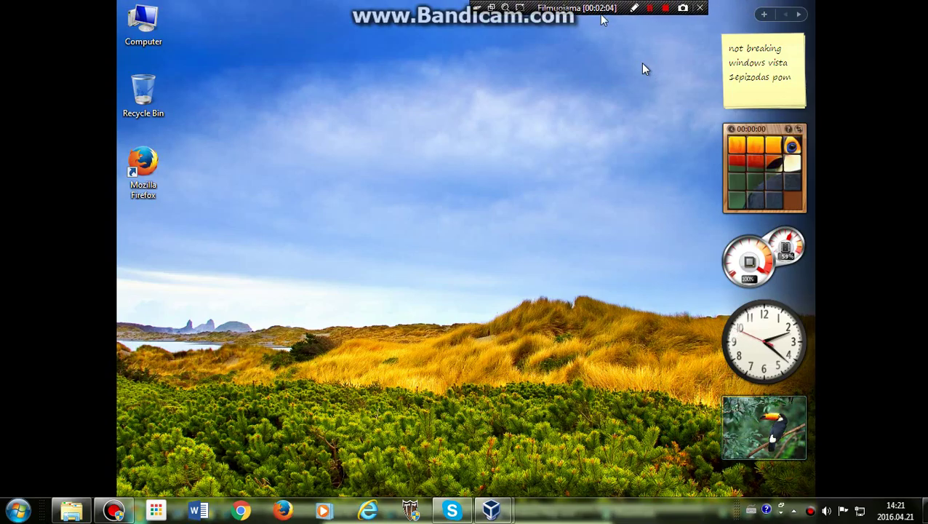
pyautogui.click(688, 117)
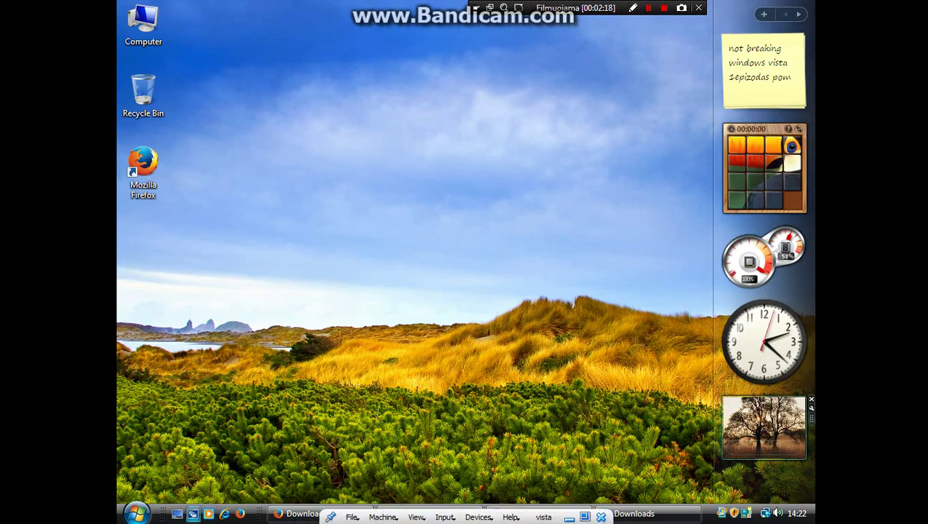
pyautogui.click(136, 514)
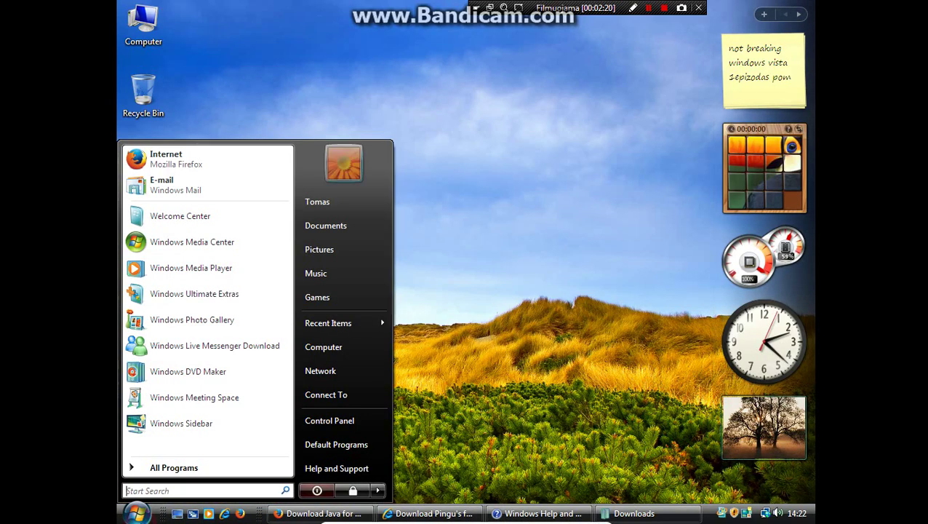
pyautogui.click(135, 513)
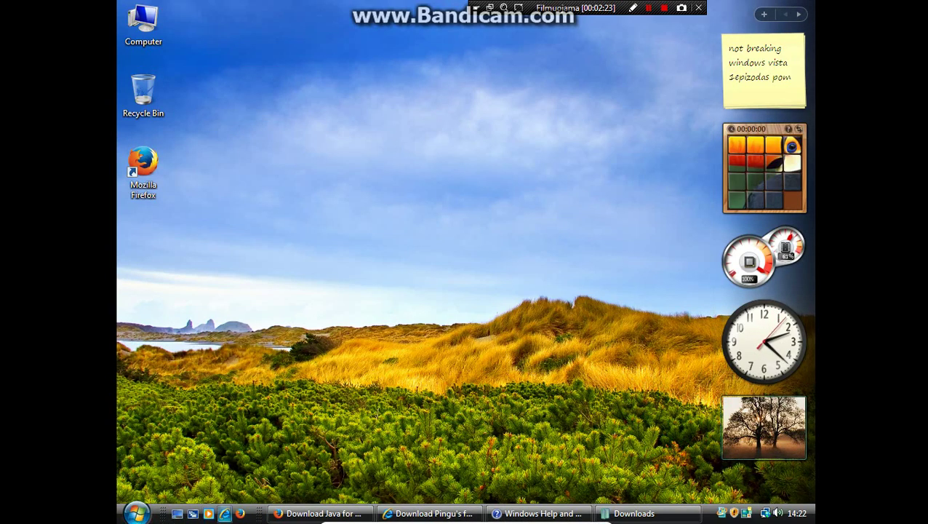
# Step: Clear the Downloads folder away from Java Setup and proceed with the Amazon Assistant, homepage and default search options left ticked
pyautogui.click(640, 513)
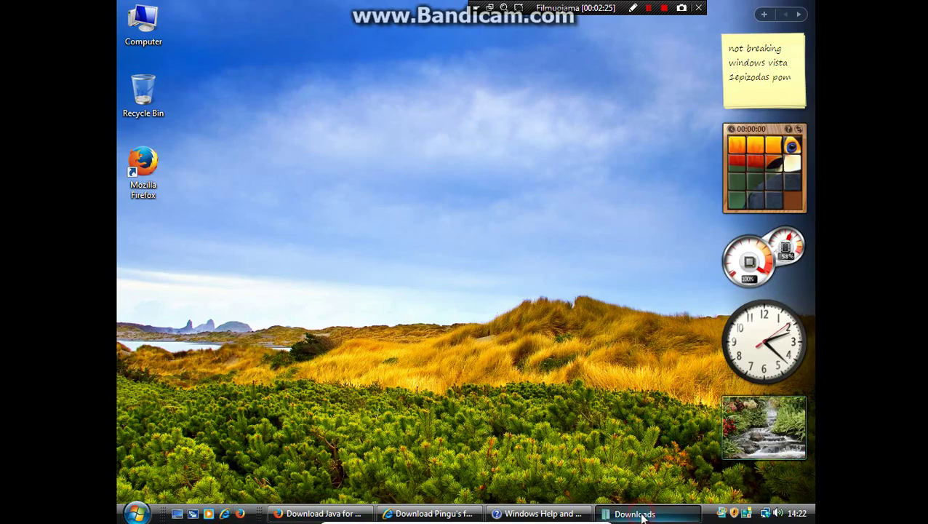
pyautogui.moveTo(644, 515)
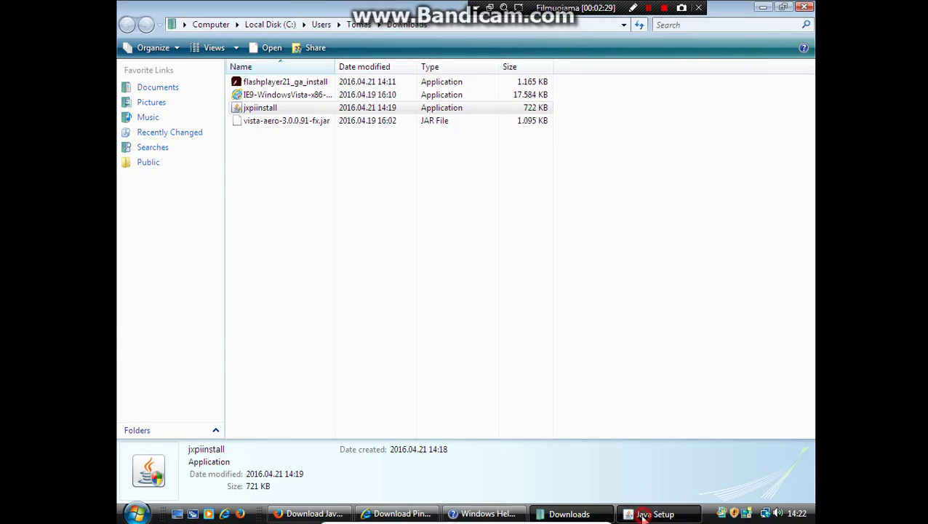
pyautogui.click(763, 7)
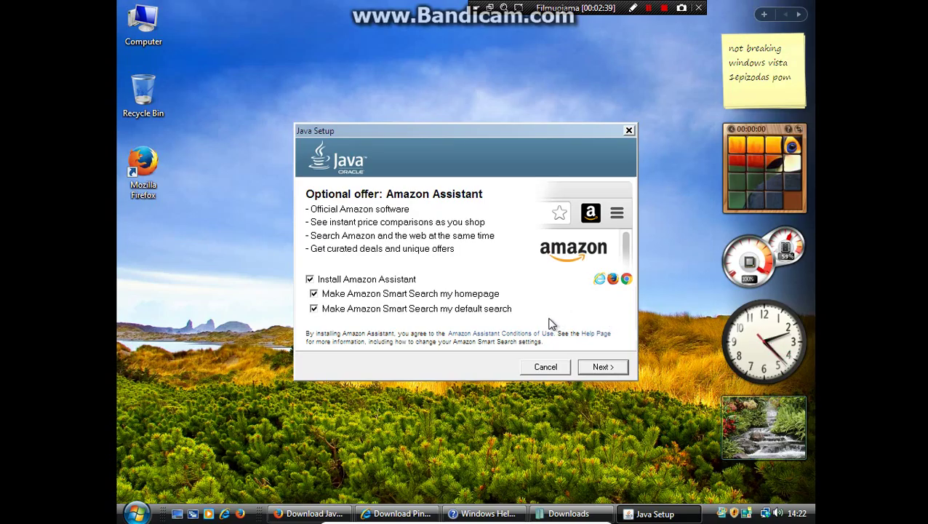
pyautogui.click(601, 367)
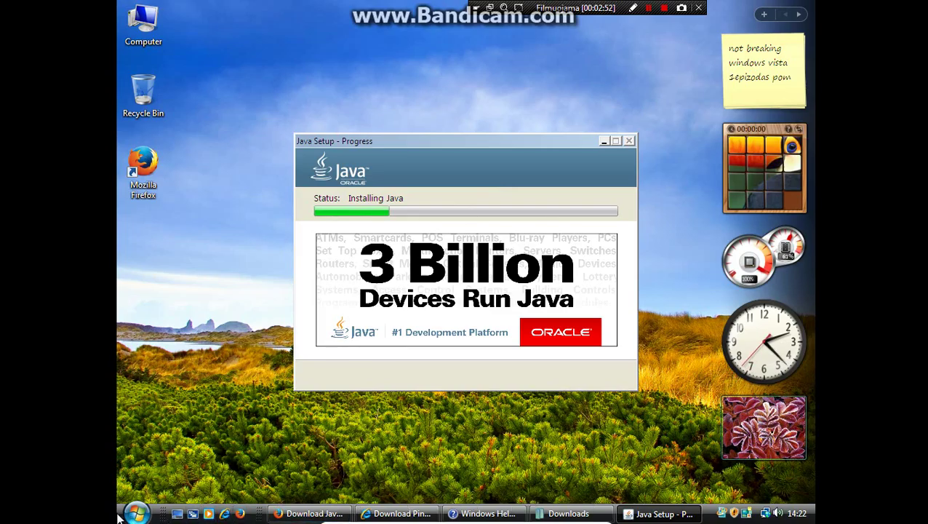
# Step: Open the Personalization page under Appearance and Personalization in the Control Panel
pyautogui.click(131, 514)
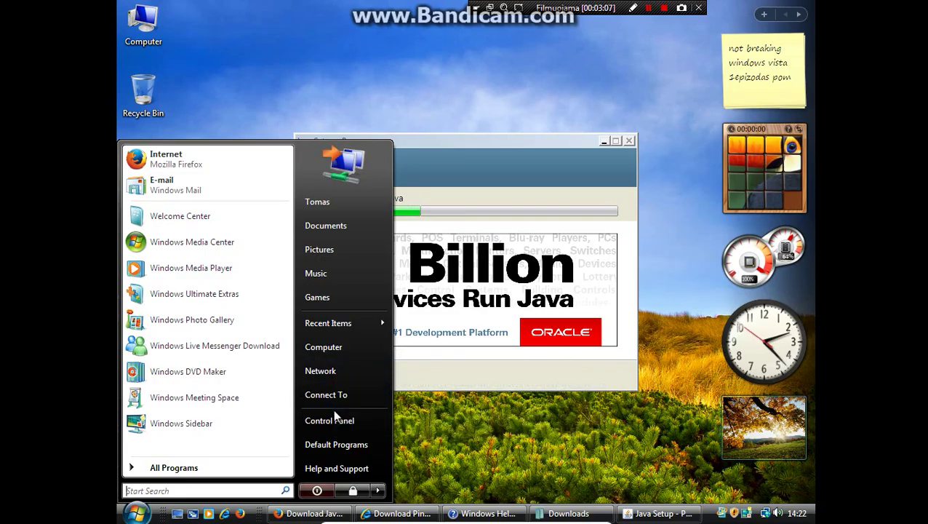
pyautogui.click(345, 428)
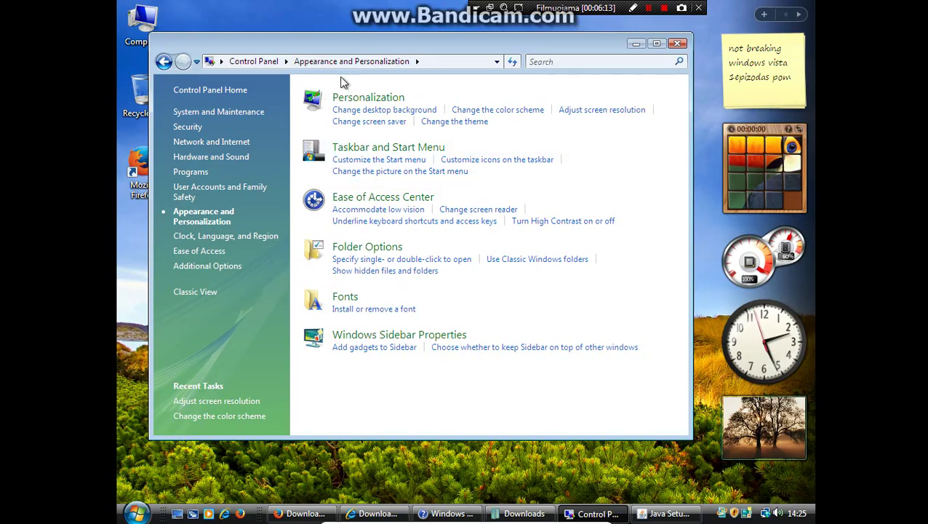
pyautogui.click(342, 99)
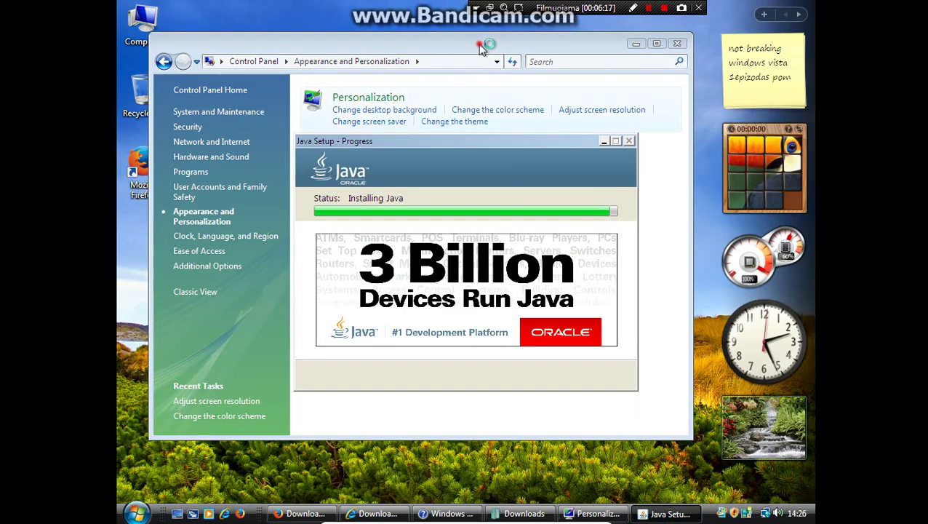
pyautogui.click(459, 37)
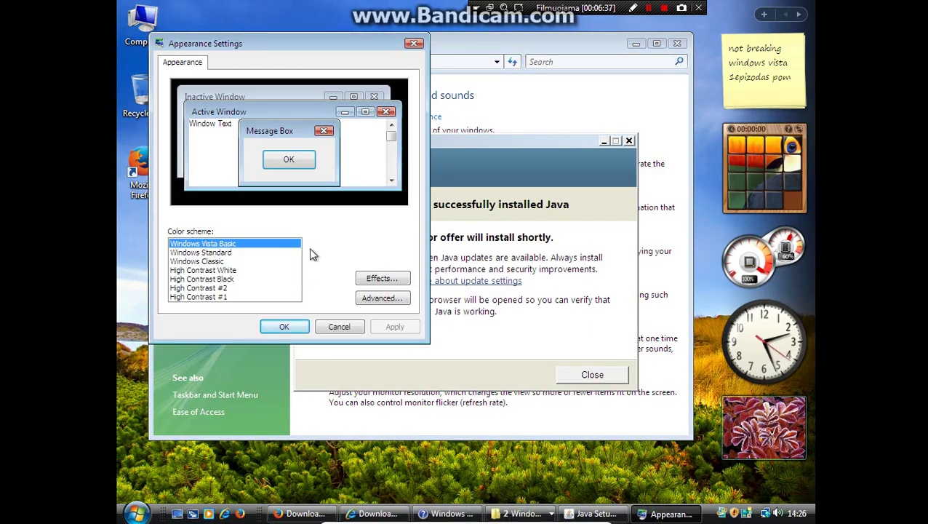
# Step: Apply the Windows Classic color scheme
pyautogui.click(212, 262)
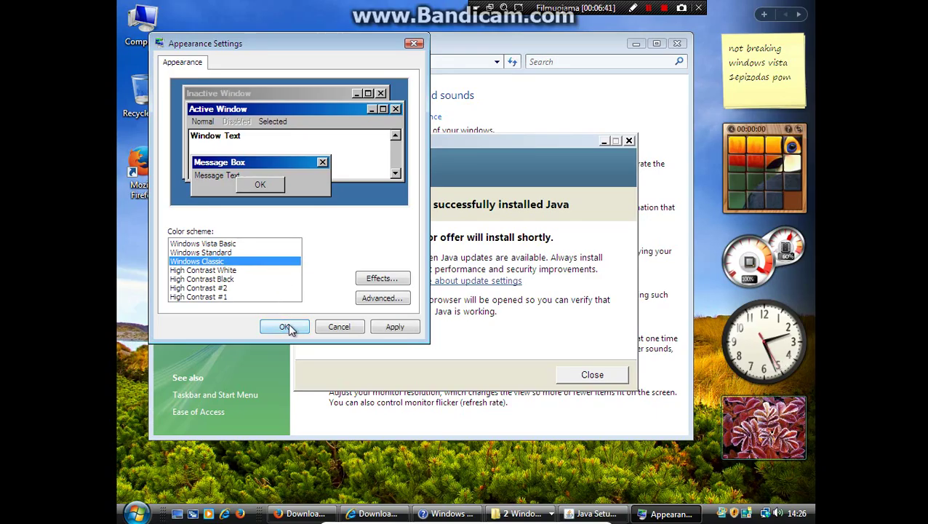
pyautogui.click(386, 328)
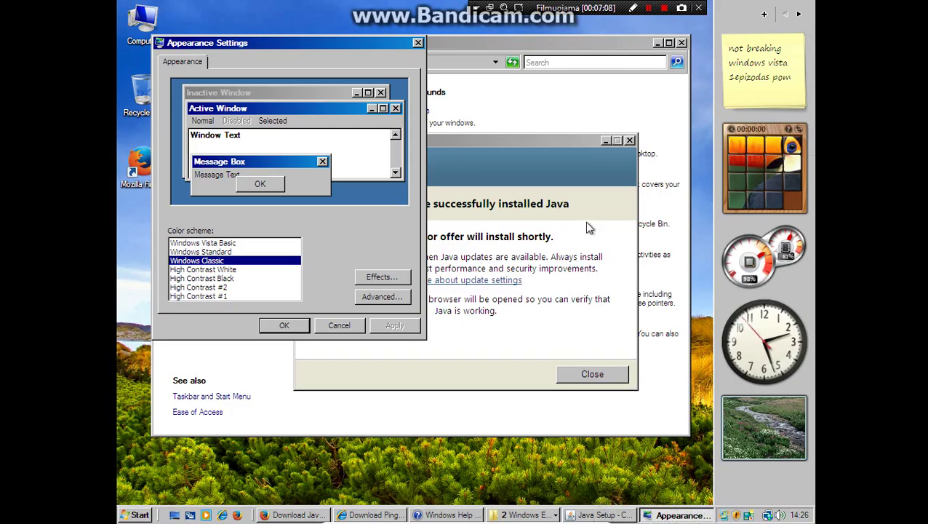
# Step: Bring the Java Setup window to the front and close the finished installer
pyautogui.click(560, 144)
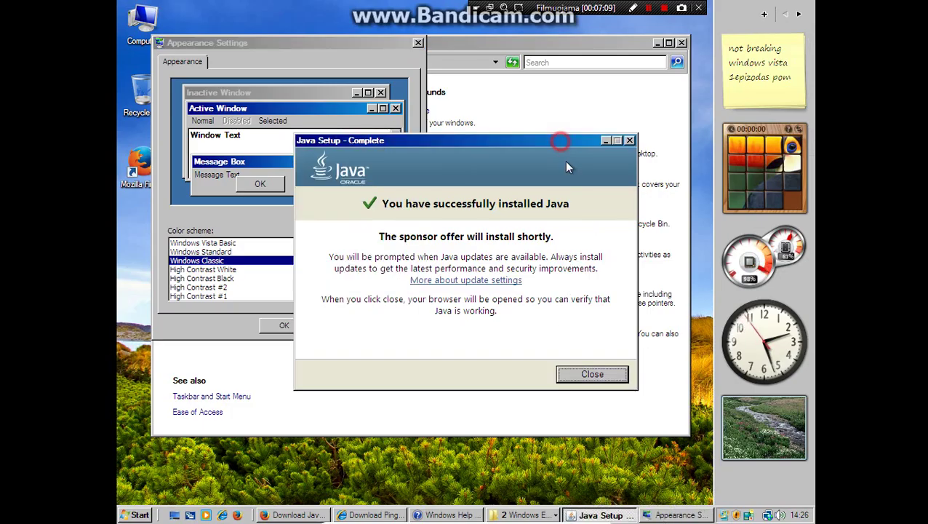
pyautogui.click(598, 375)
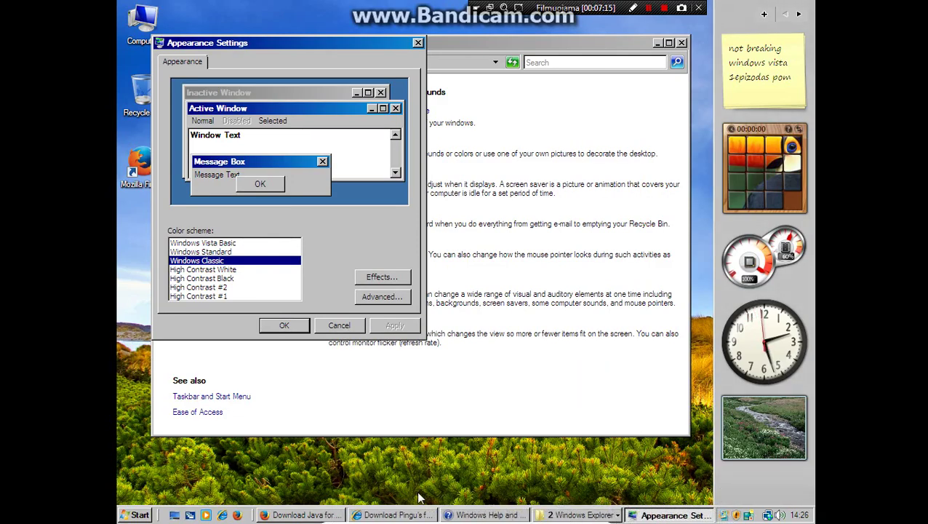
# Step: Search the guest's programs for "j" to look for Java, and dismiss the results
pyautogui.click(125, 514)
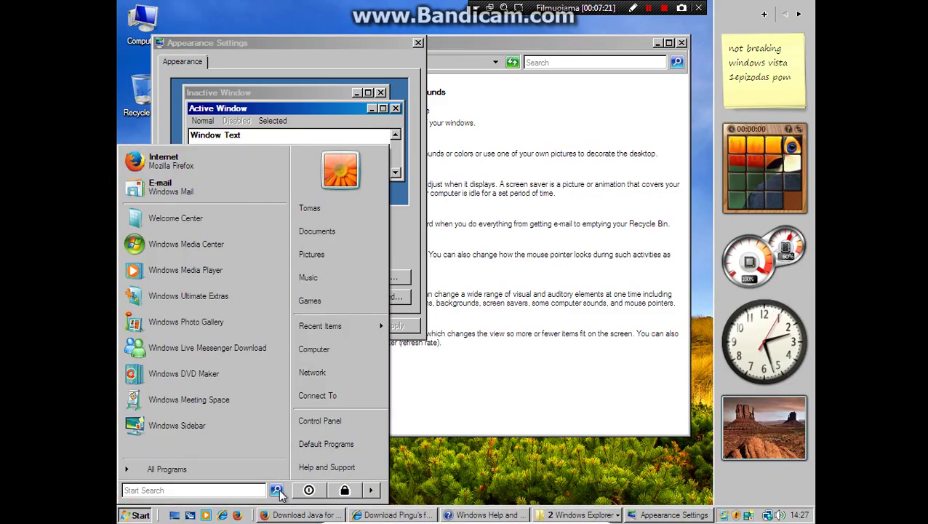
pyautogui.write('j')
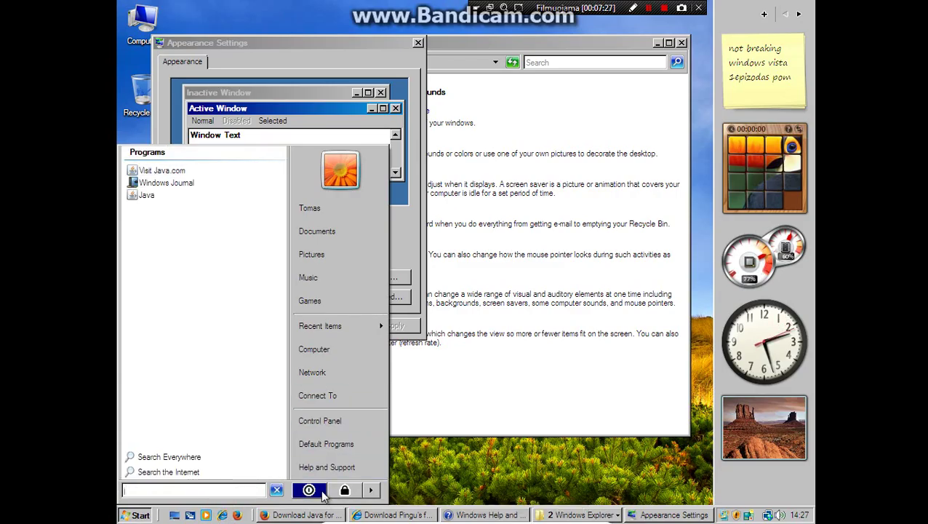
pyautogui.click(440, 485)
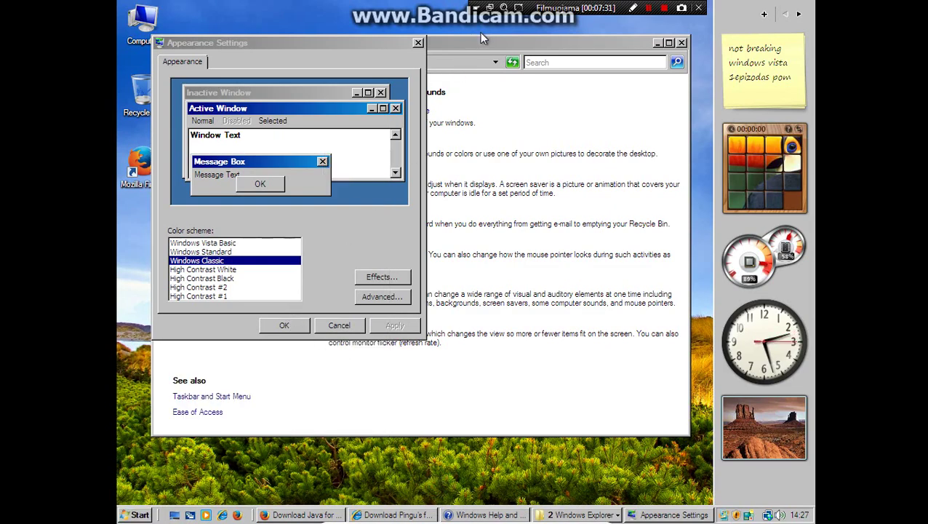
# Step: Return to the Appearance Settings dialog and apply the High Contrast Black color scheme
pyautogui.click(609, 44)
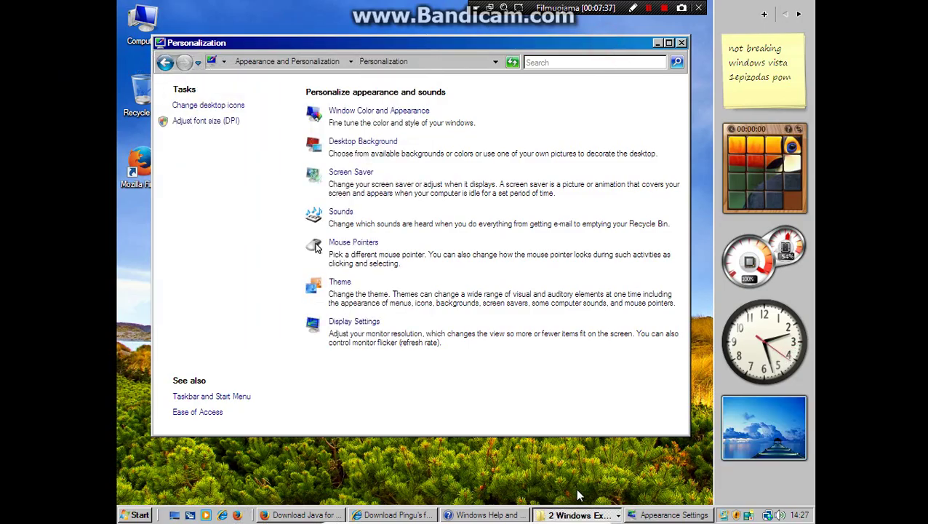
pyautogui.click(657, 515)
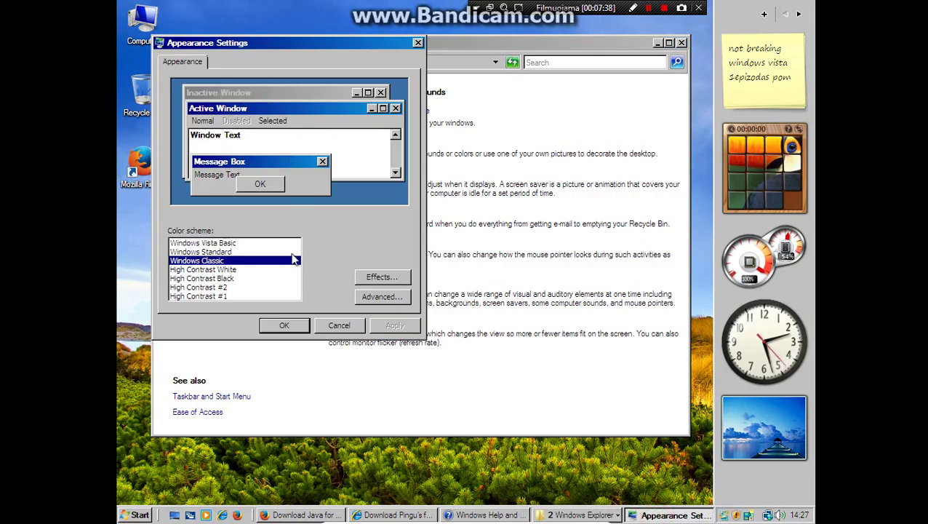
pyautogui.click(216, 279)
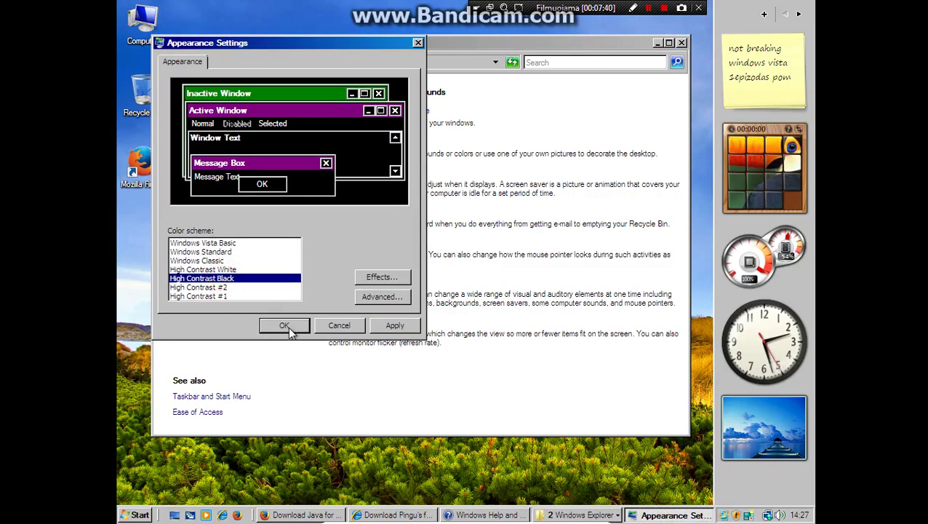
pyautogui.click(395, 326)
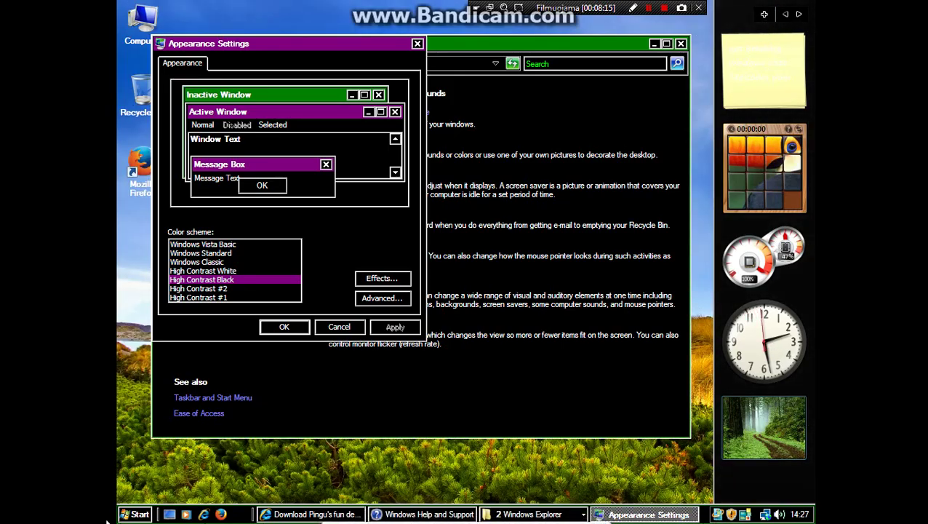
# Step: Look at the Start menu and the Personalization window in the High Contrast Black scheme, and return to the Appearance Settings dialog
pyautogui.click(136, 515)
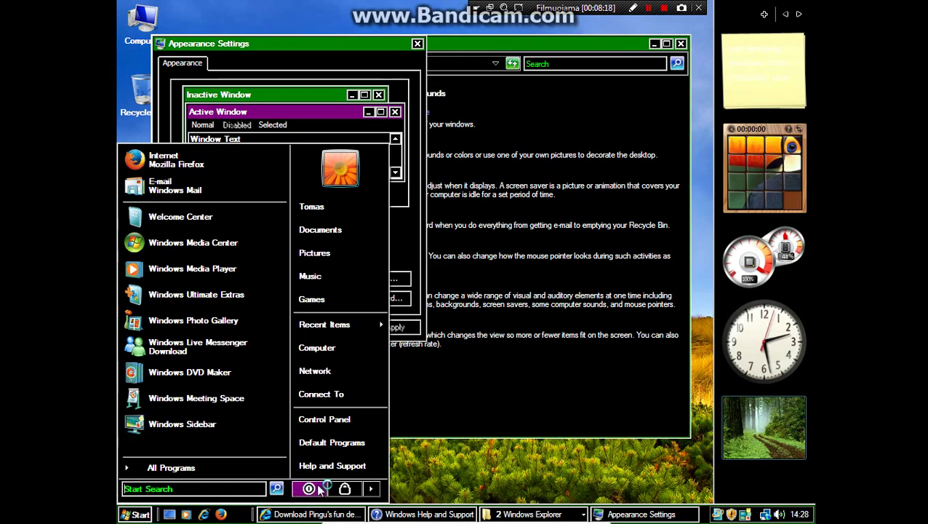
pyautogui.click(434, 489)
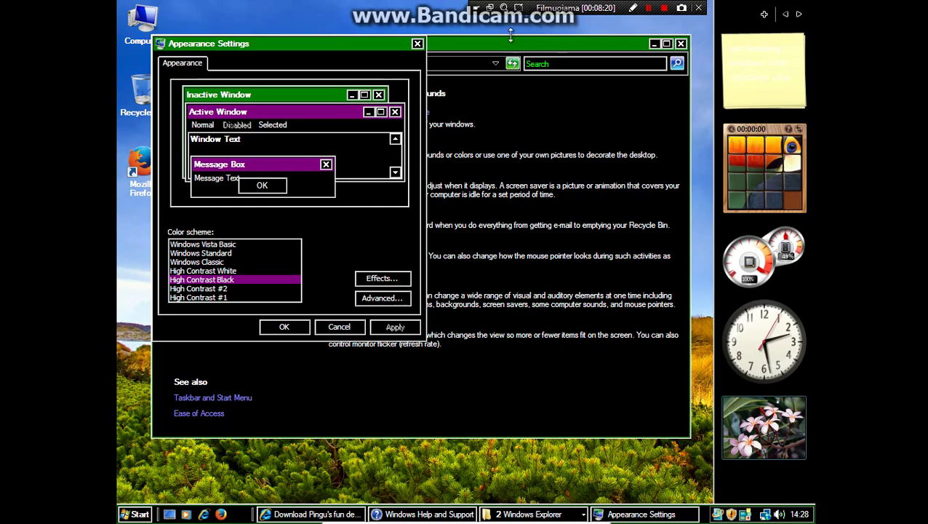
pyautogui.click(538, 40)
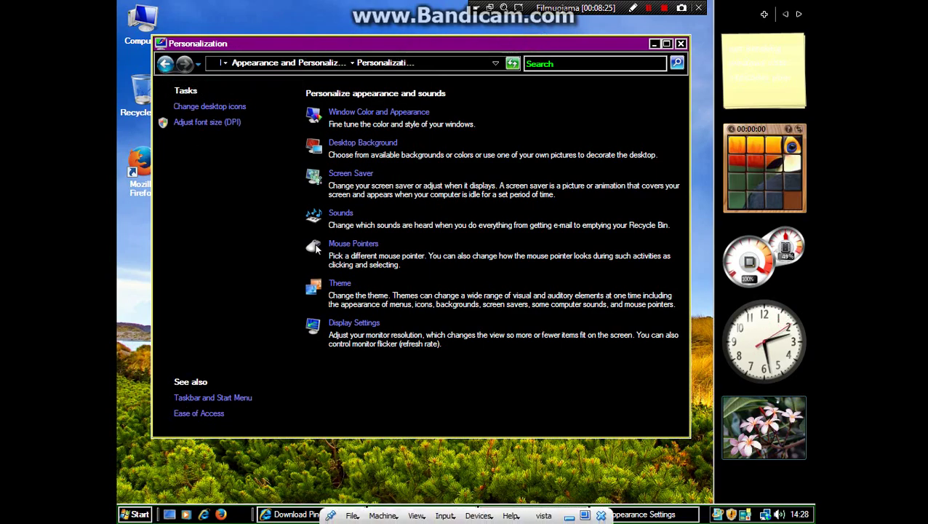
pyautogui.click(624, 518)
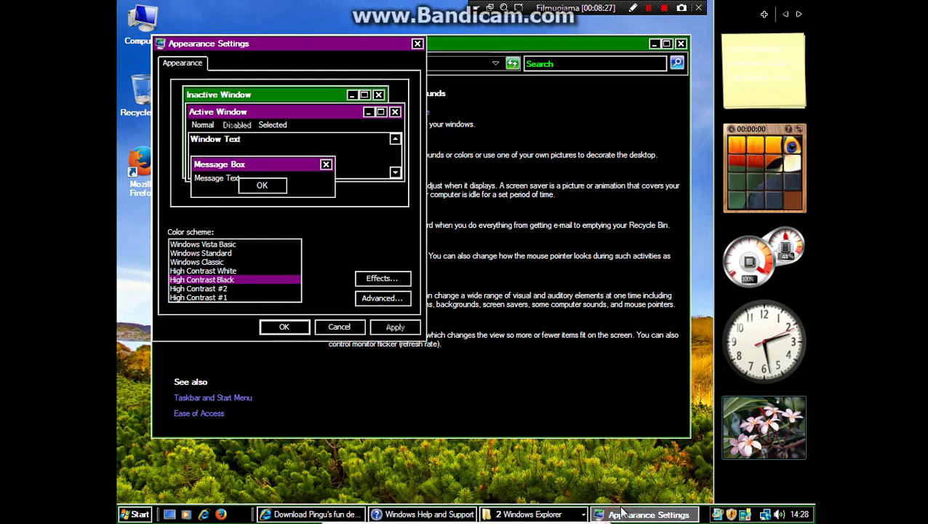
# Step: Apply the Windows Vista Basic color scheme and close the Appearance Settings and Personalization windows
pyautogui.click(209, 245)
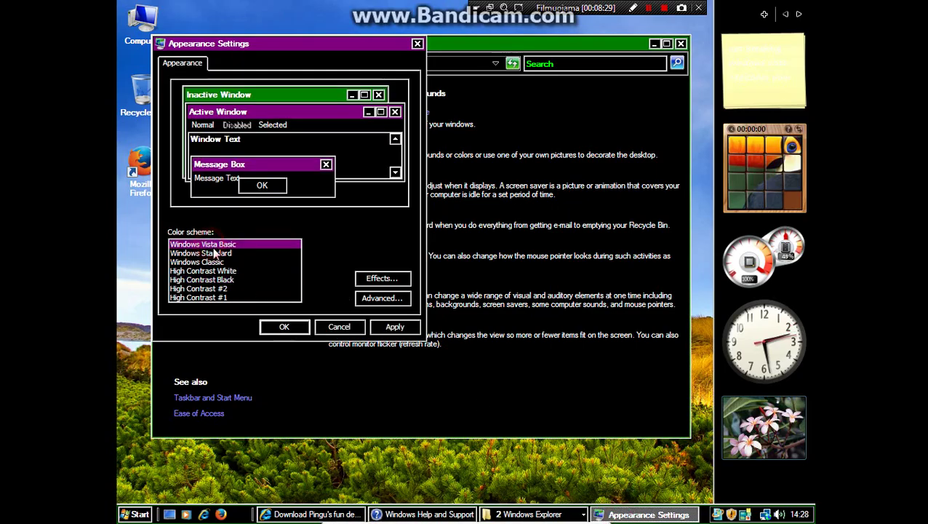
pyautogui.moveTo(808, 76)
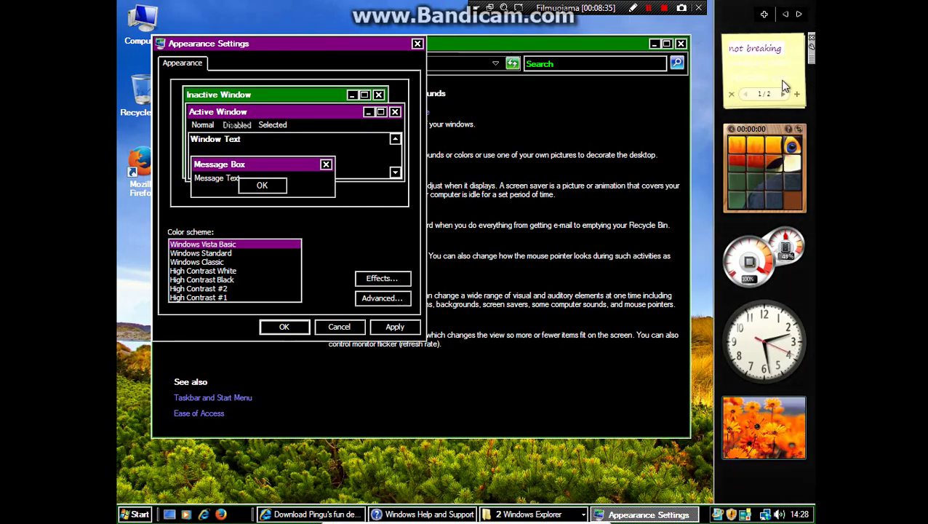
pyautogui.click(704, 118)
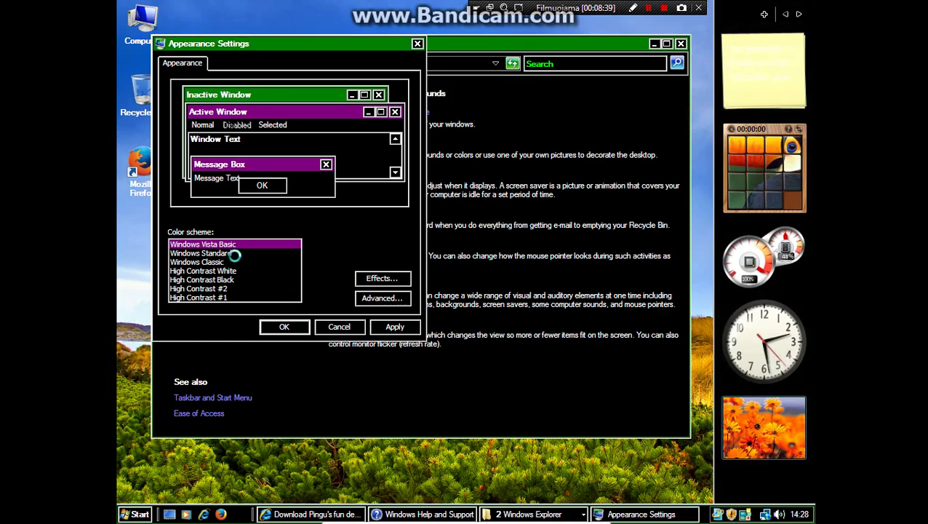
pyautogui.click(282, 327)
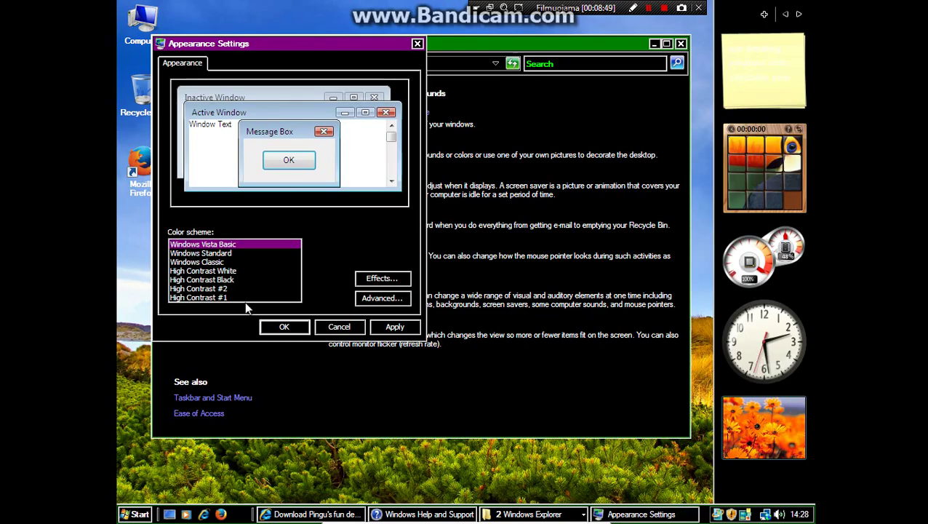
pyautogui.click(283, 327)
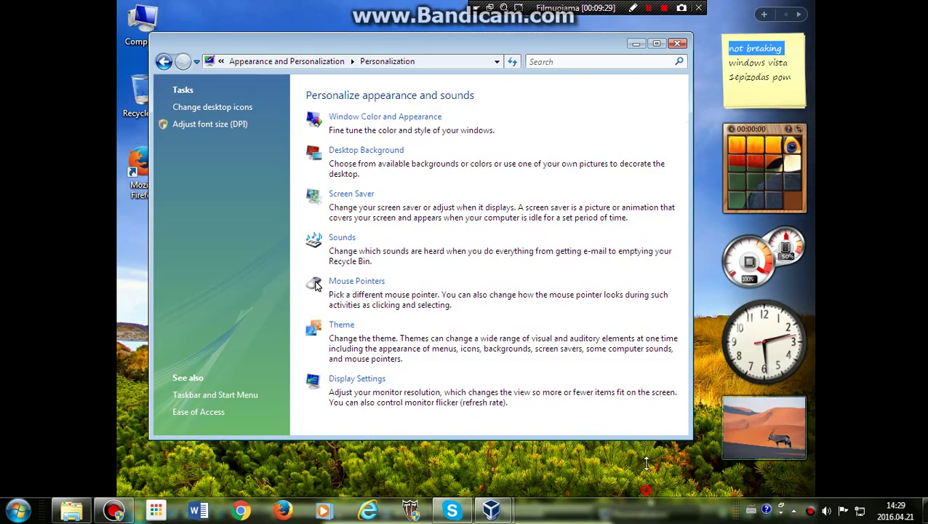
pyautogui.moveTo(646, 497); pyautogui.dragTo(489, 494)
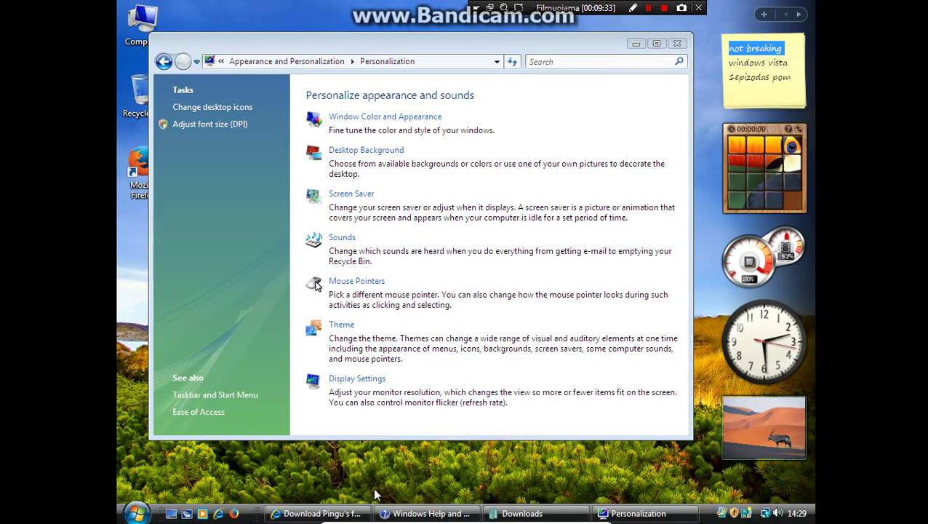
pyautogui.click(676, 45)
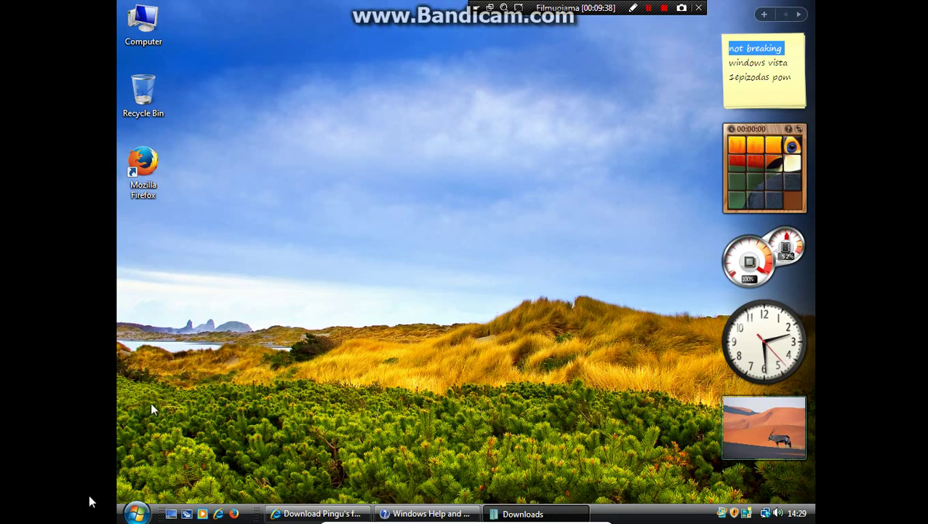
# Step: Bring up the Internet Explorer window to check its open tabs, and close the browser with all of them
pyautogui.moveTo(327, 519)
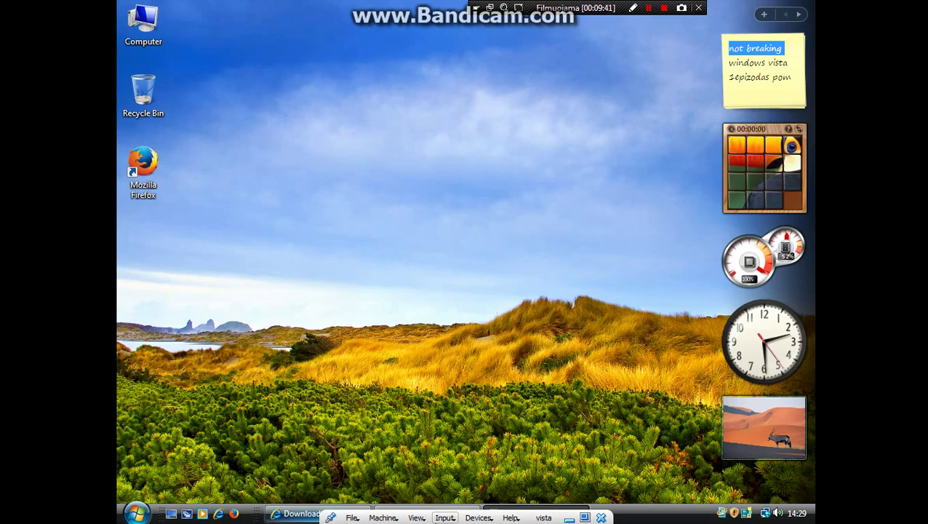
pyautogui.click(313, 513)
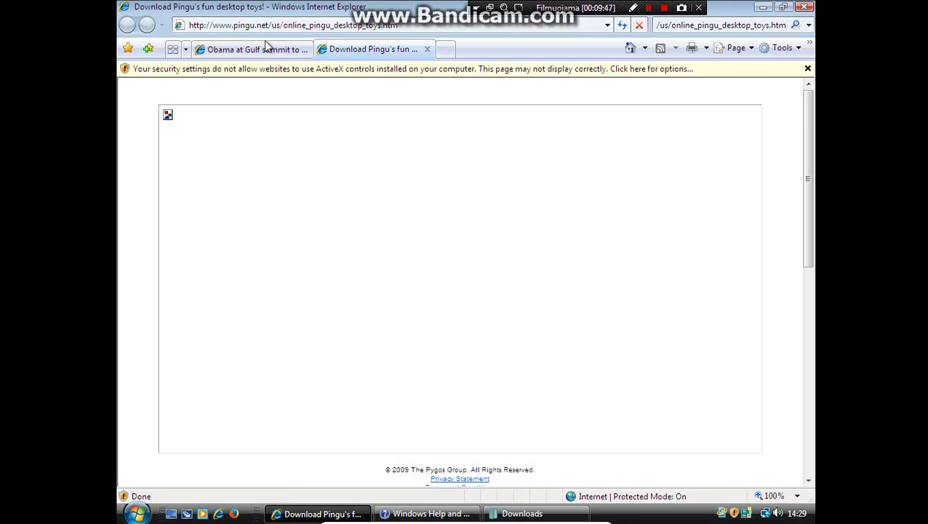
pyautogui.click(203, 48)
pyautogui.click(185, 50)
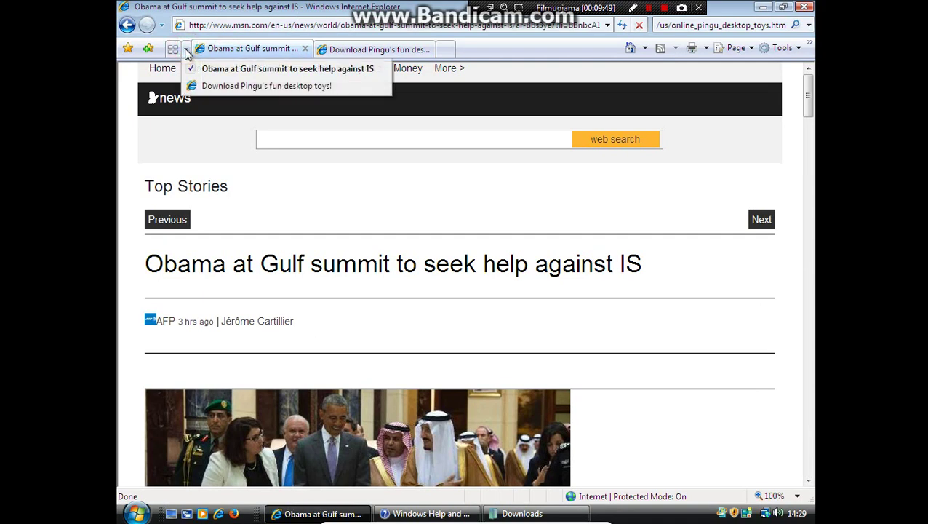
pyautogui.click(474, 58)
pyautogui.click(806, 9)
pyautogui.click(473, 271)
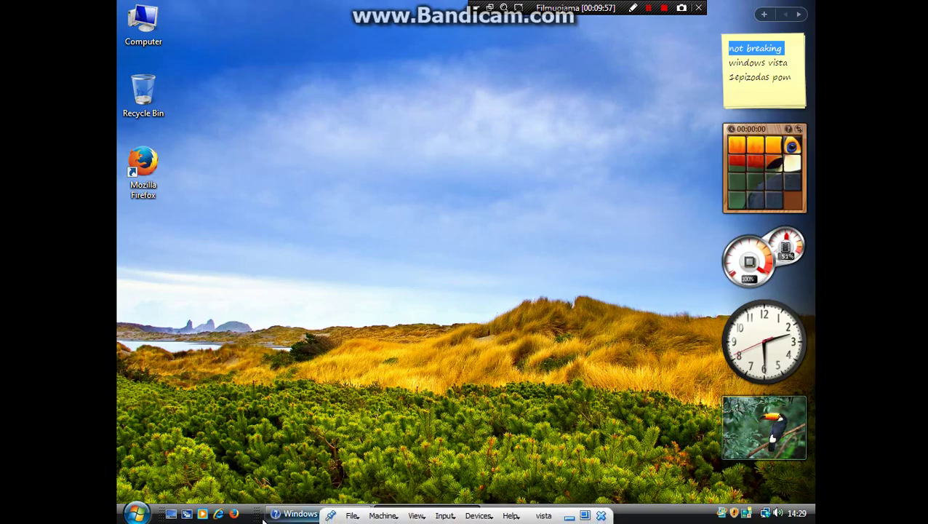